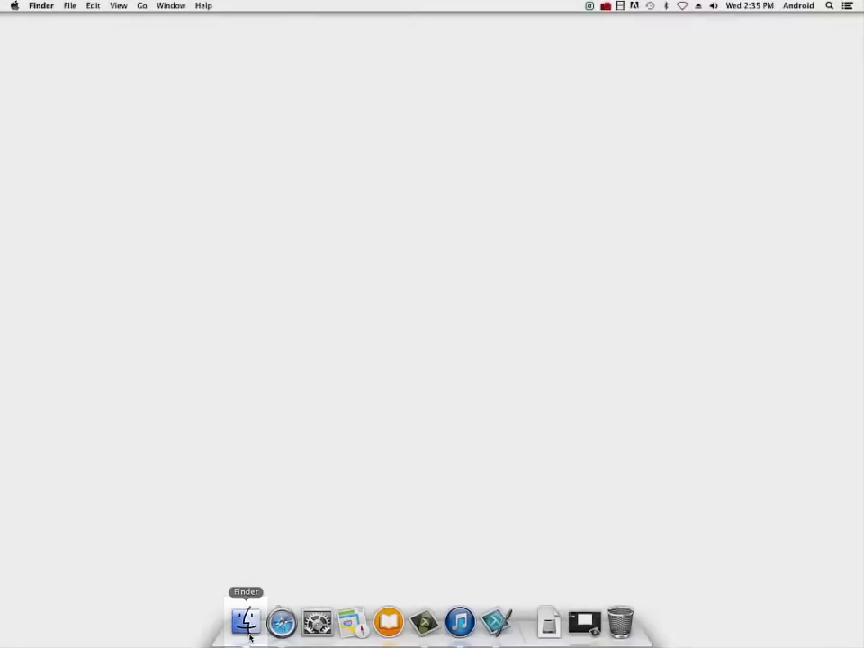
Launch the Uninstaller from the Resources folder inside the ESET Cyber Security Pro app package
left_click(249, 635)
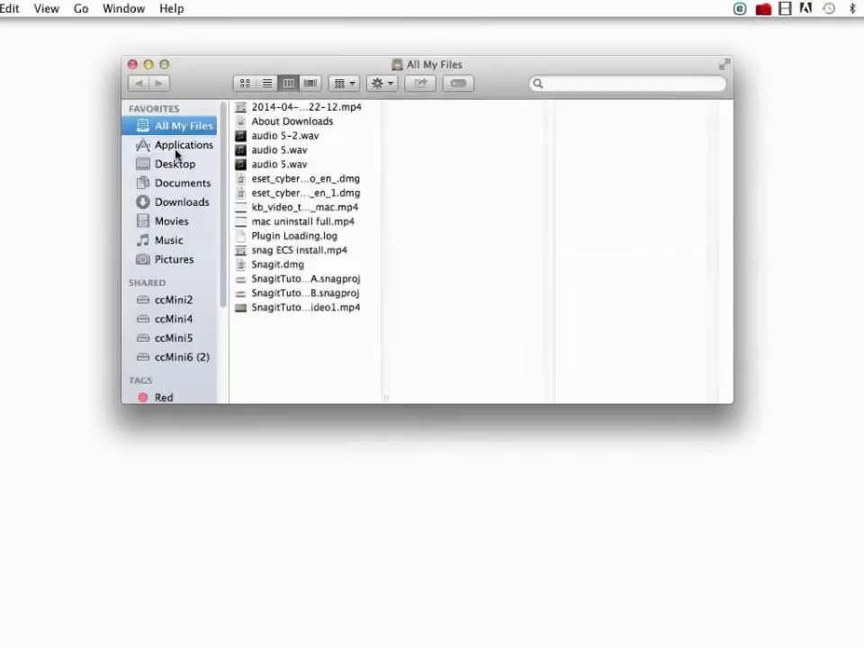
left_click(177, 151)
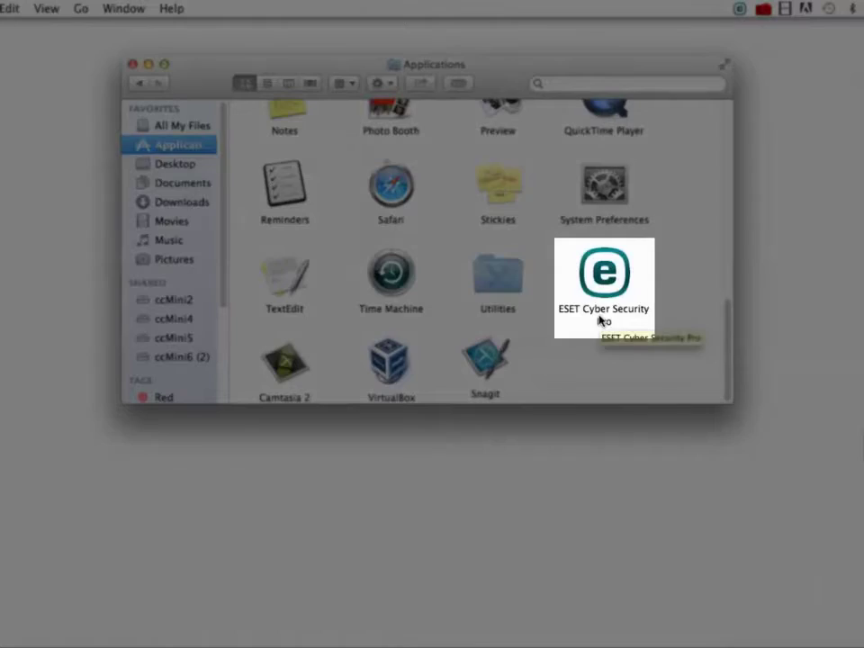
right_click(600, 320)
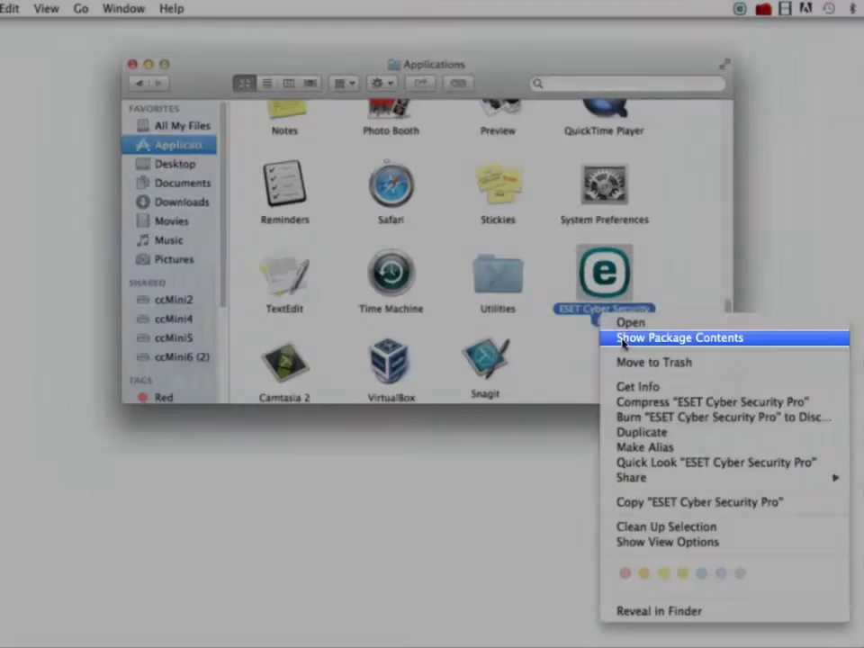
left_click(623, 338)
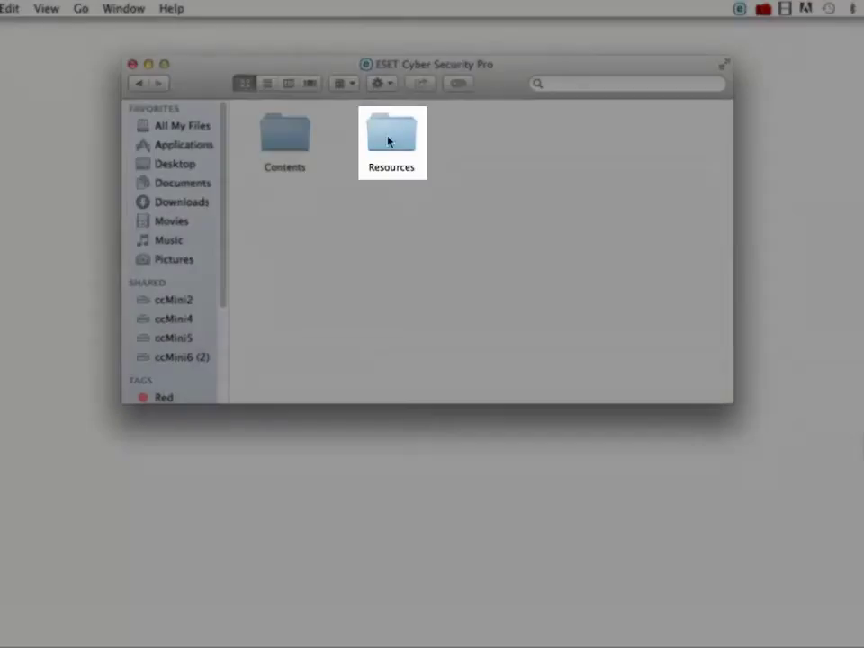
double_click(390, 140)
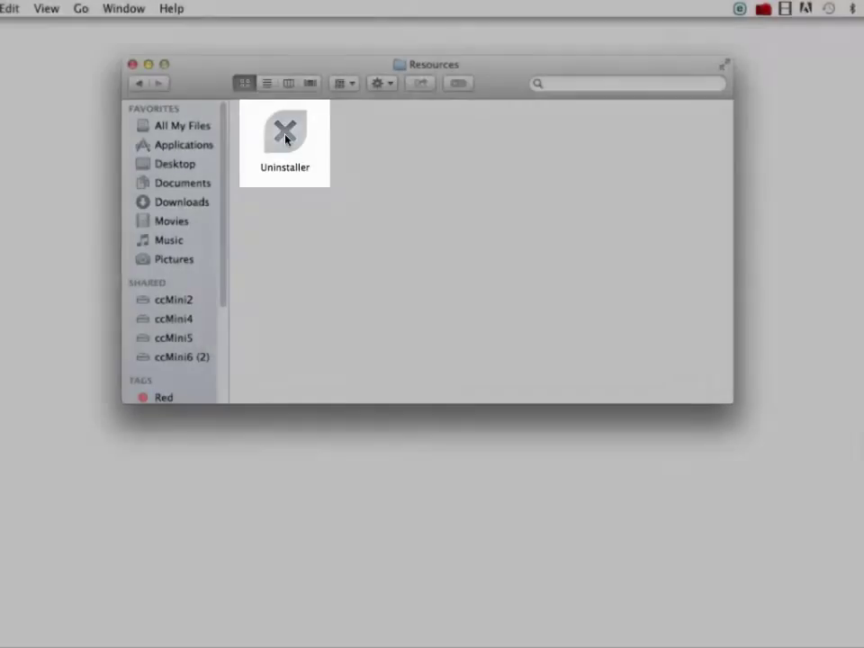
double_click(284, 138)
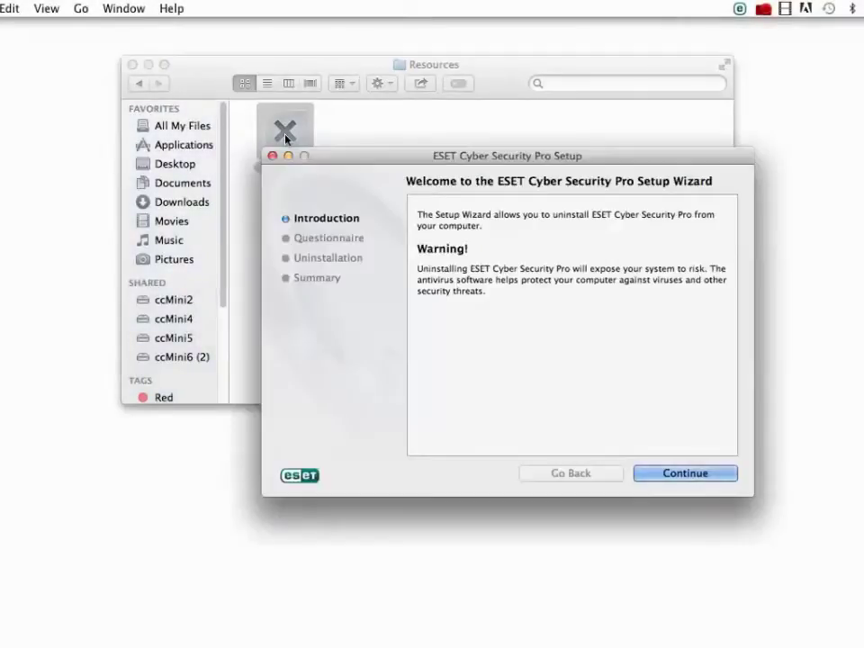
Uninstall ESET Cyber Security Pro citing 'uninstalling temporarily', authorise with the admin password, then close the wizard
left_click(685, 473)
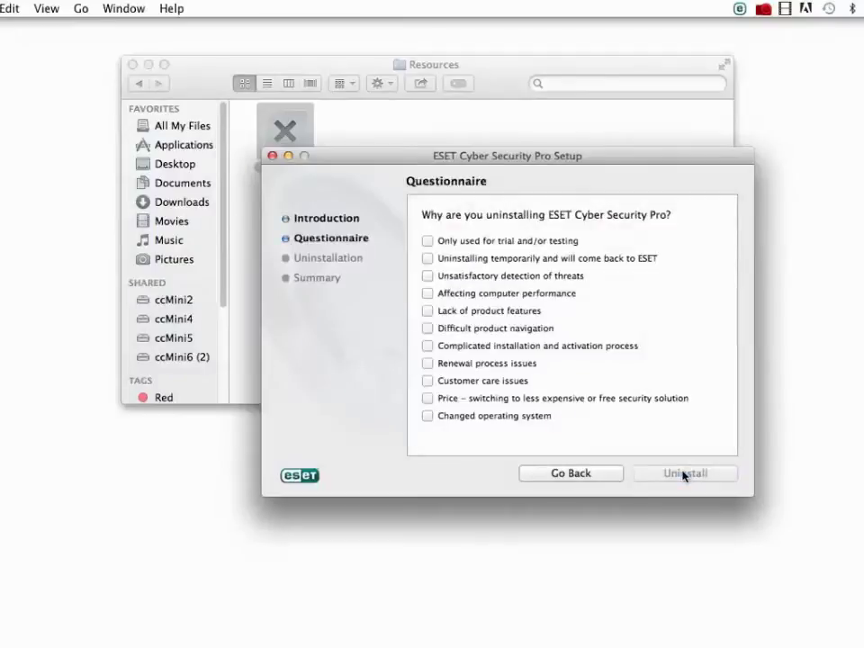
left_click(615, 258)
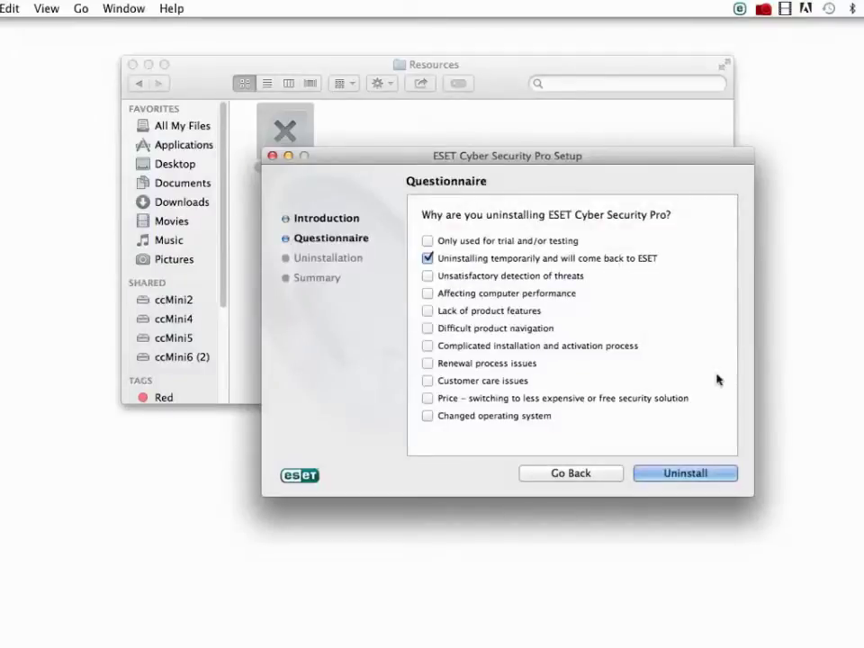
left_click(714, 474)
type("pass")
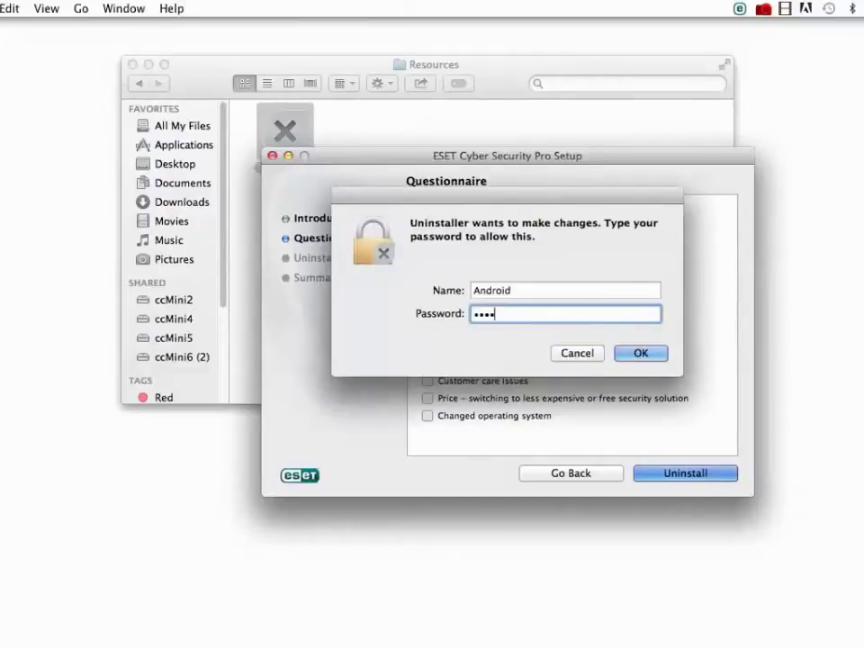
type("word")
key("Return")
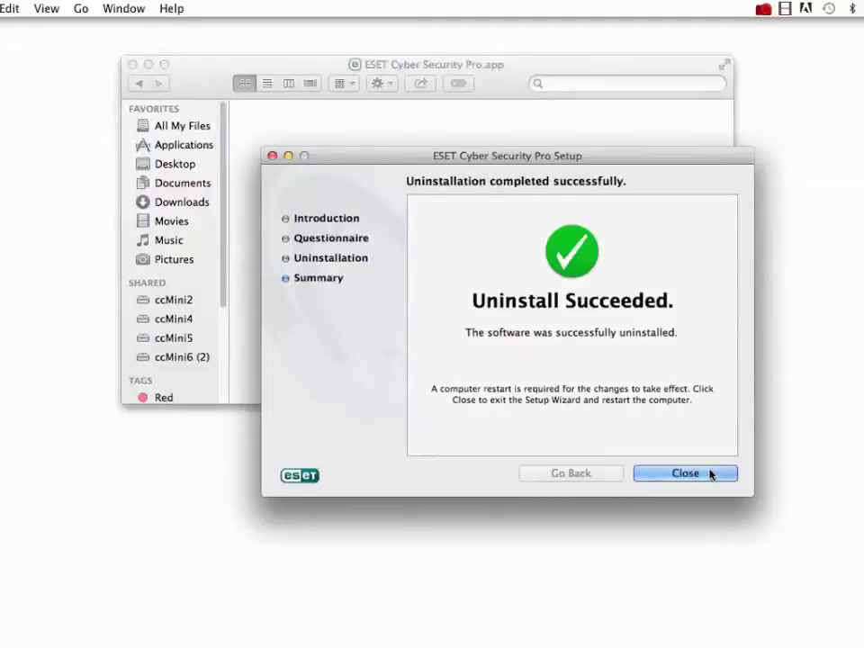
left_click(684, 472)
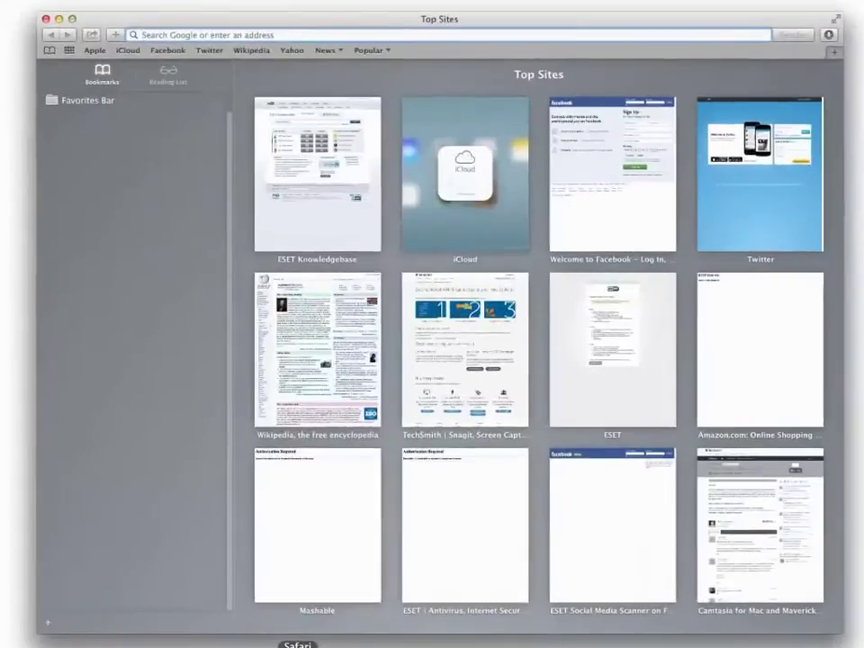
type("w")
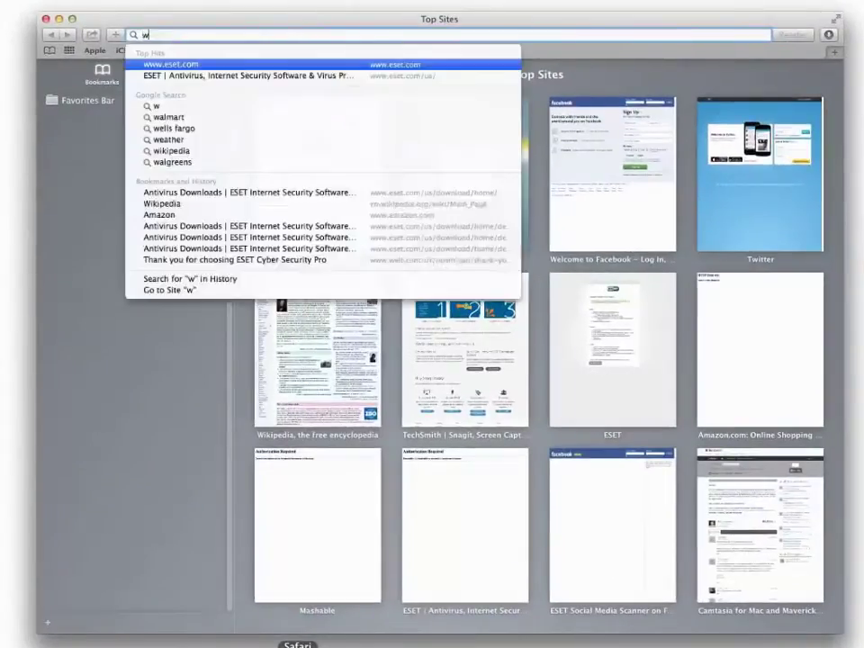
type("ww.eset.com")
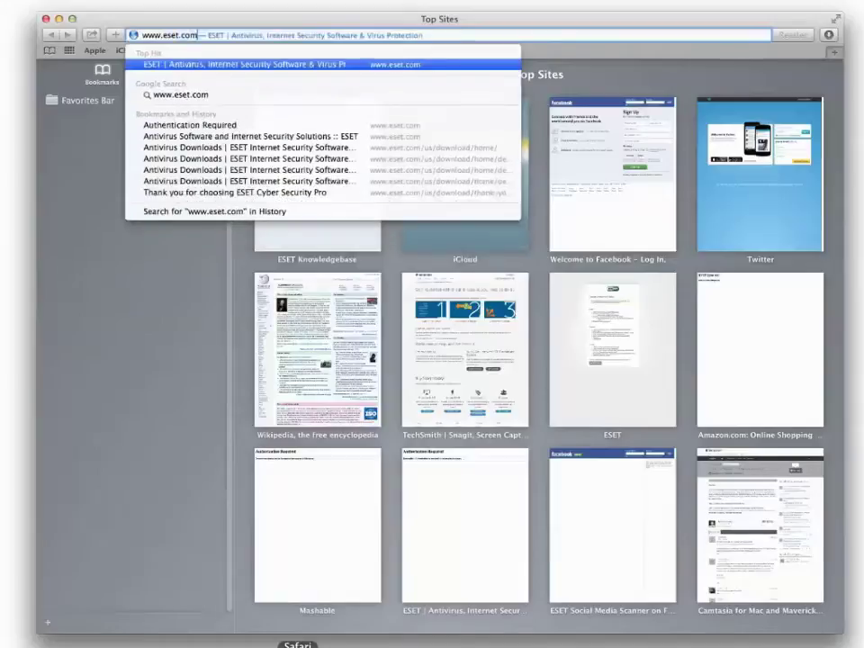
key("Return")
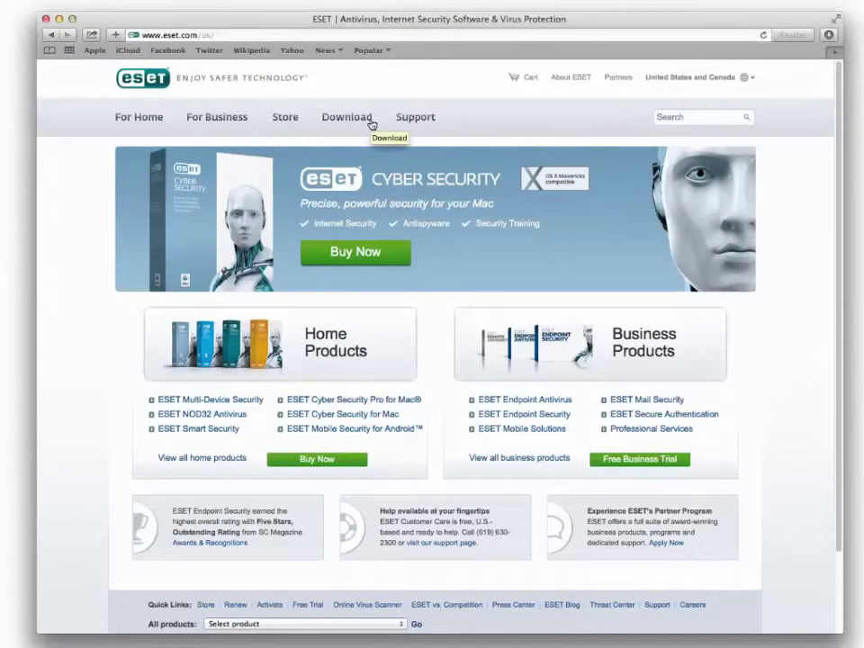
left_click(371, 124)
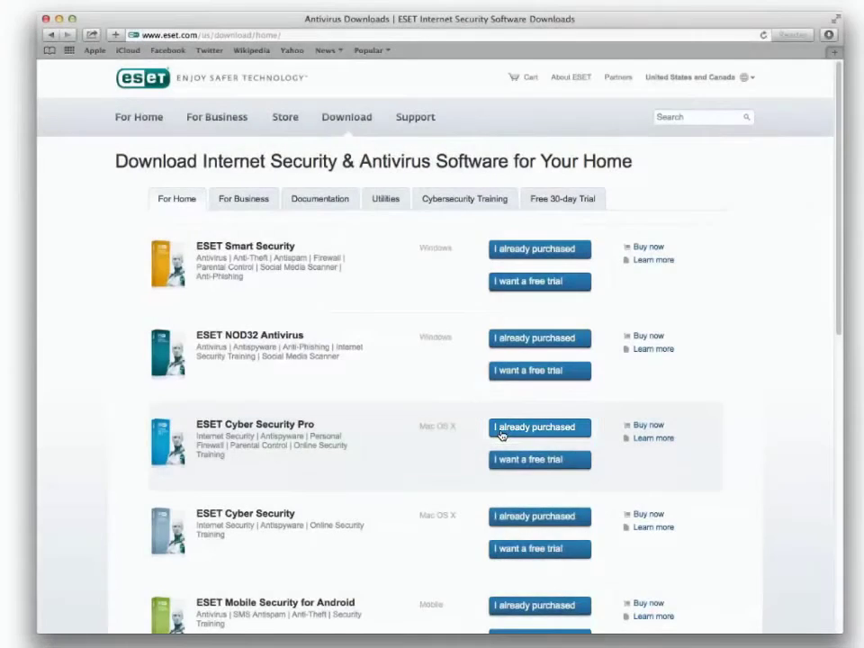
Download the OS X, English Cyber Security Pro installer via the 'I already purchased' page
left_click(502, 436)
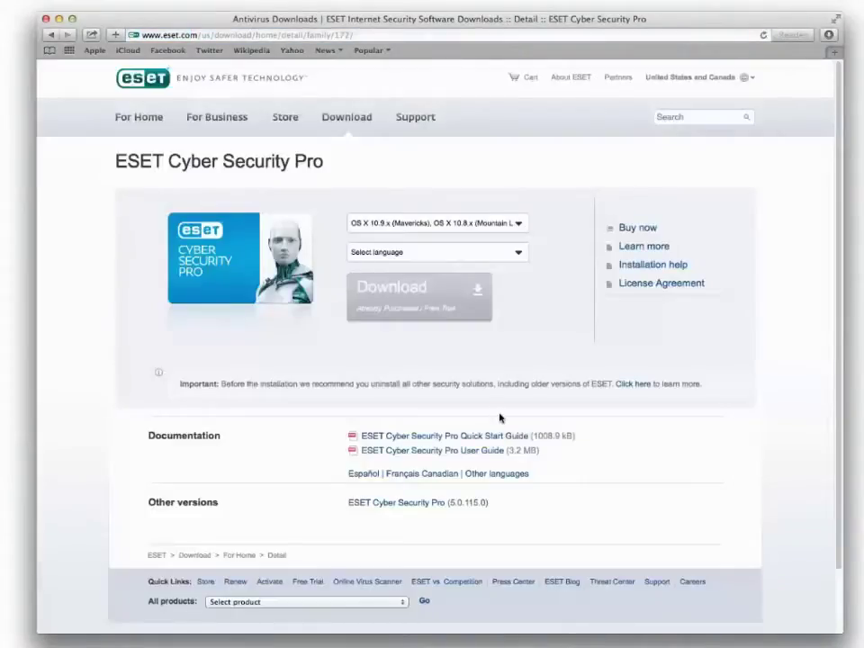
left_click(519, 225)
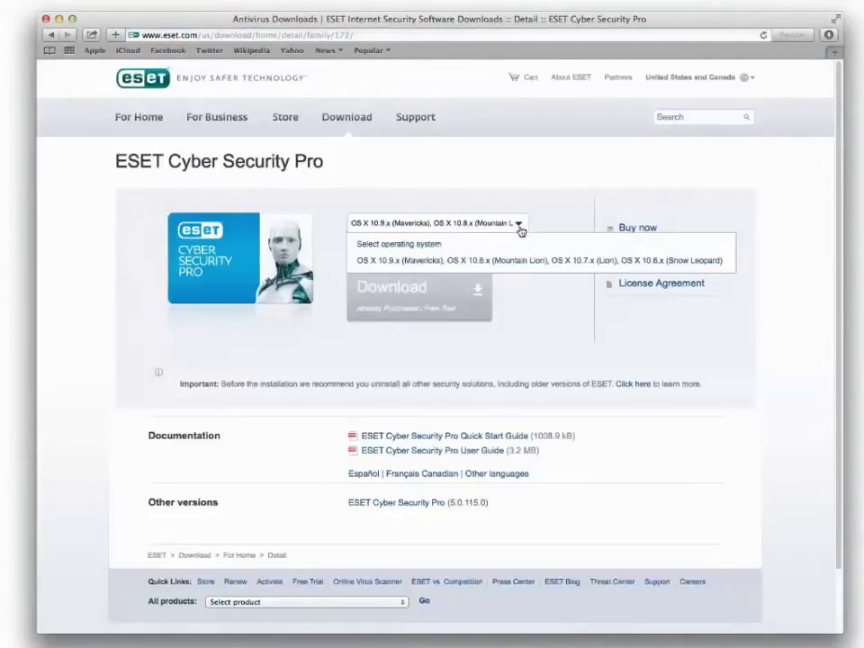
left_click(522, 261)
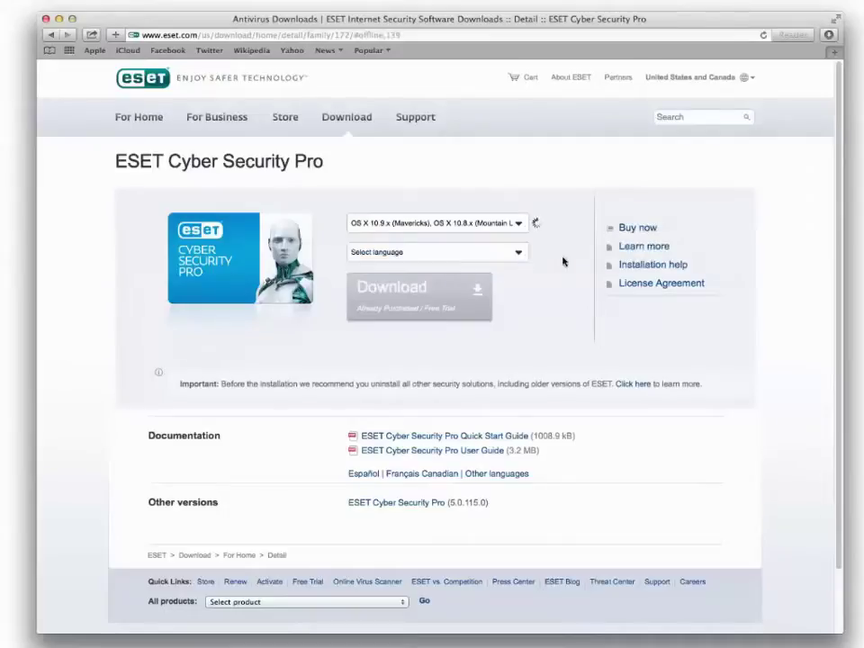
left_click(519, 254)
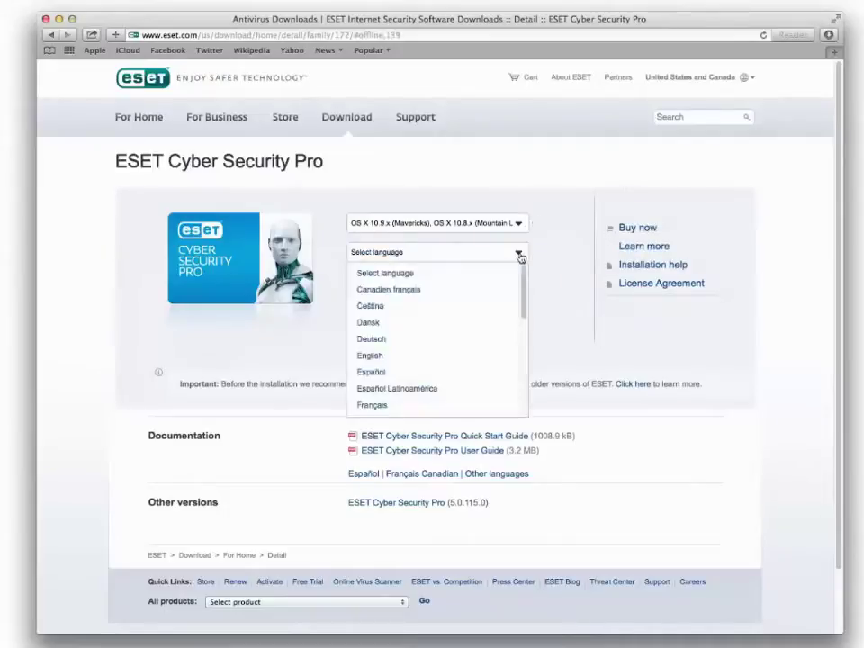
left_click(386, 358)
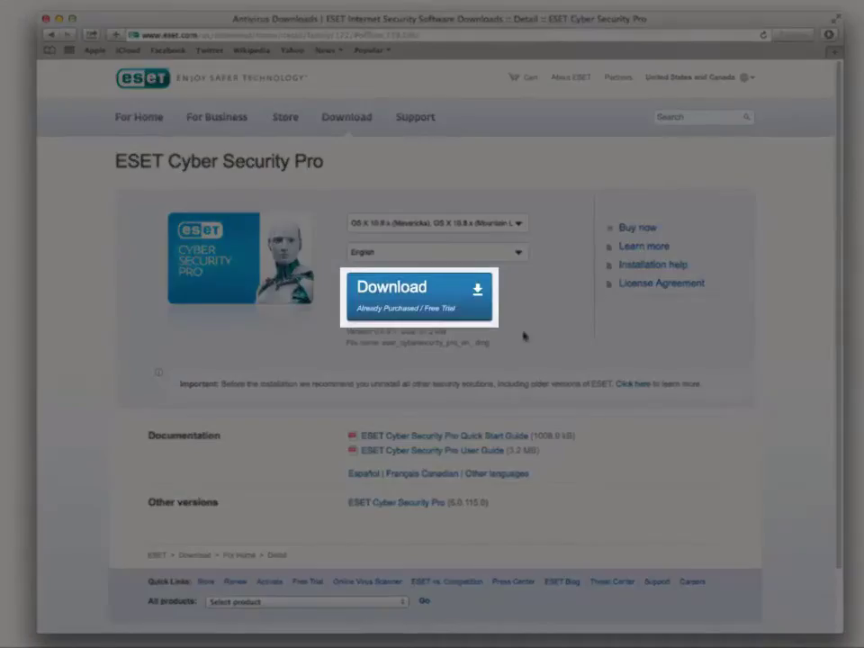
left_click(480, 299)
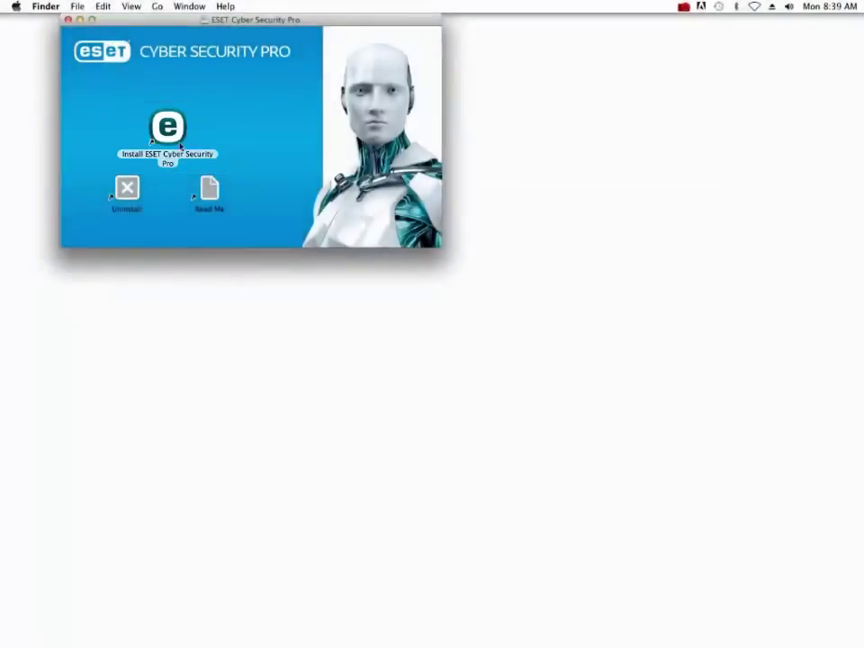
Launch Install ESET Cyber Security Pro and allow it past the Gatekeeper warning
left_click(178, 141)
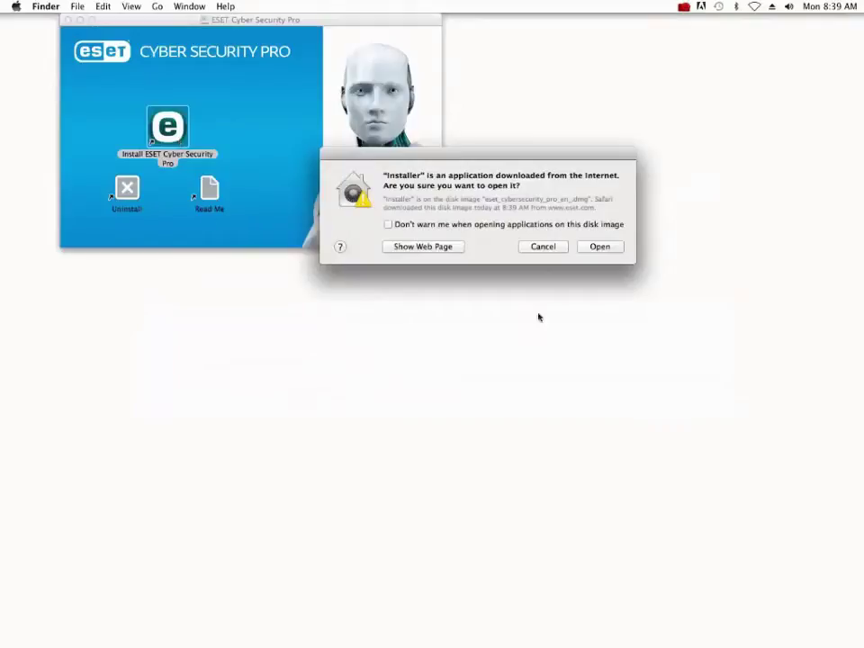
left_click(602, 247)
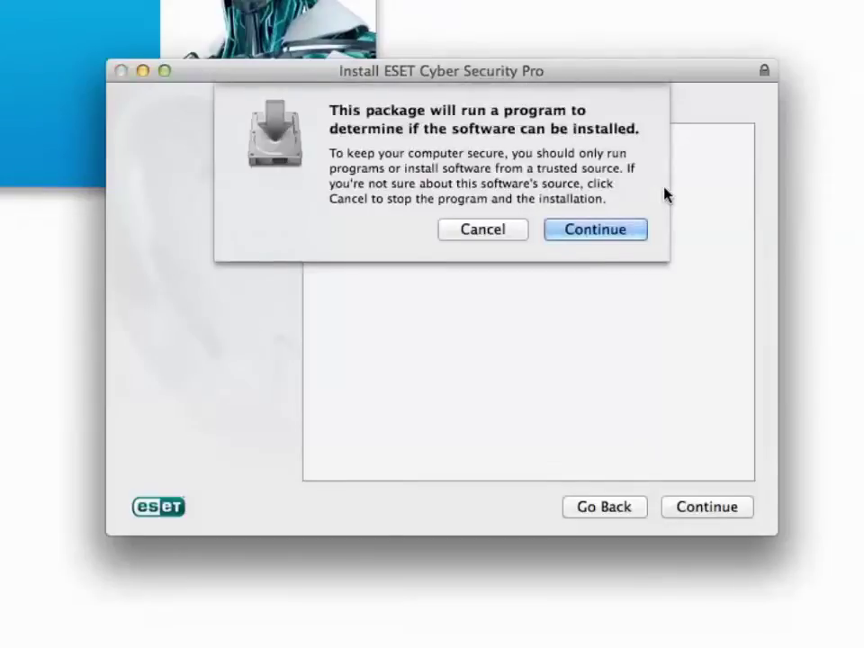
Allow the installer's pre-check, pass the welcome and Read Me pages, and agree to the licence
left_click(604, 236)
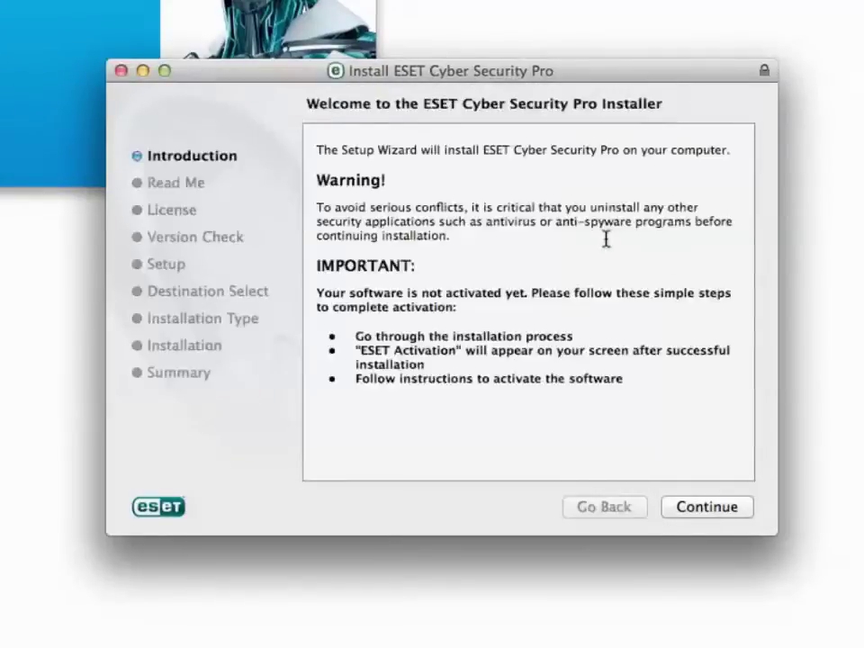
left_click(680, 506)
left_click(681, 509)
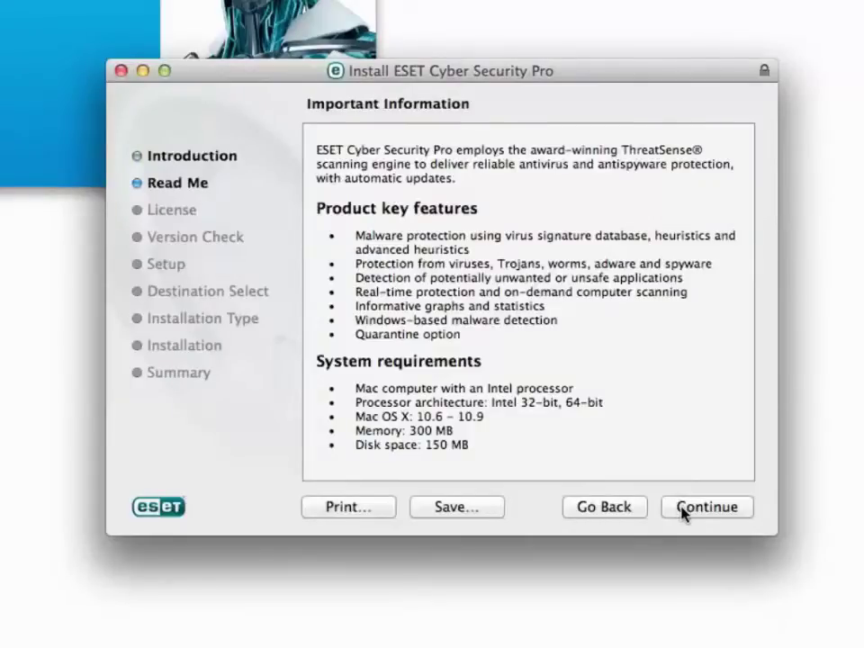
left_click(682, 509)
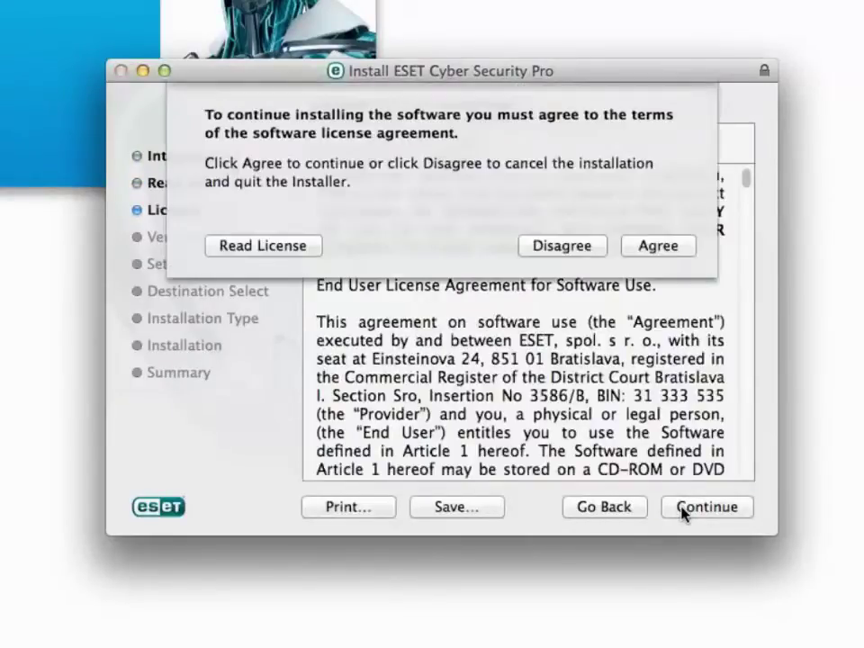
left_click(679, 247)
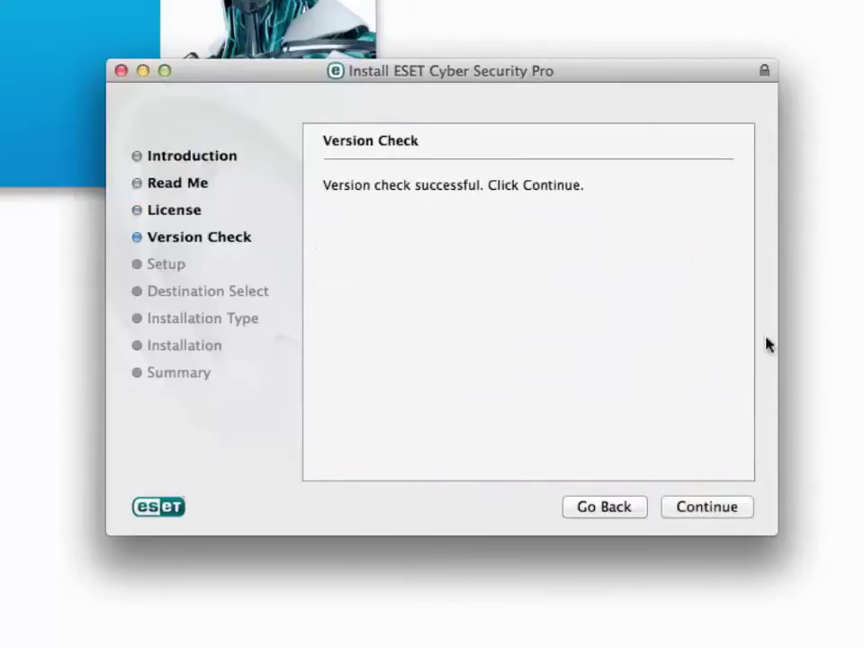
Keep Typical installation mode, pass Live Grid, and choose a potentially unwanted applications setting
left_click(732, 511)
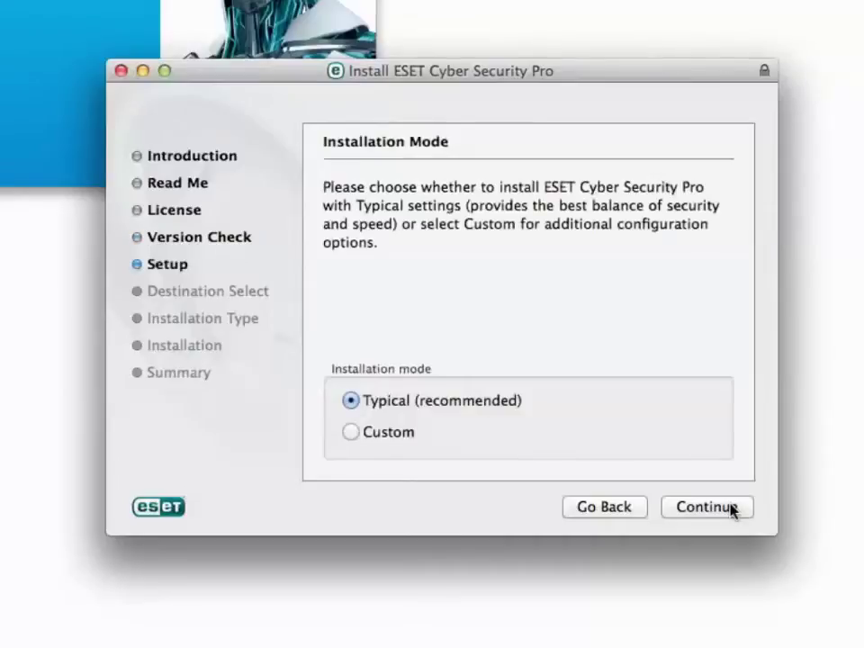
left_click(733, 510)
left_click(733, 511)
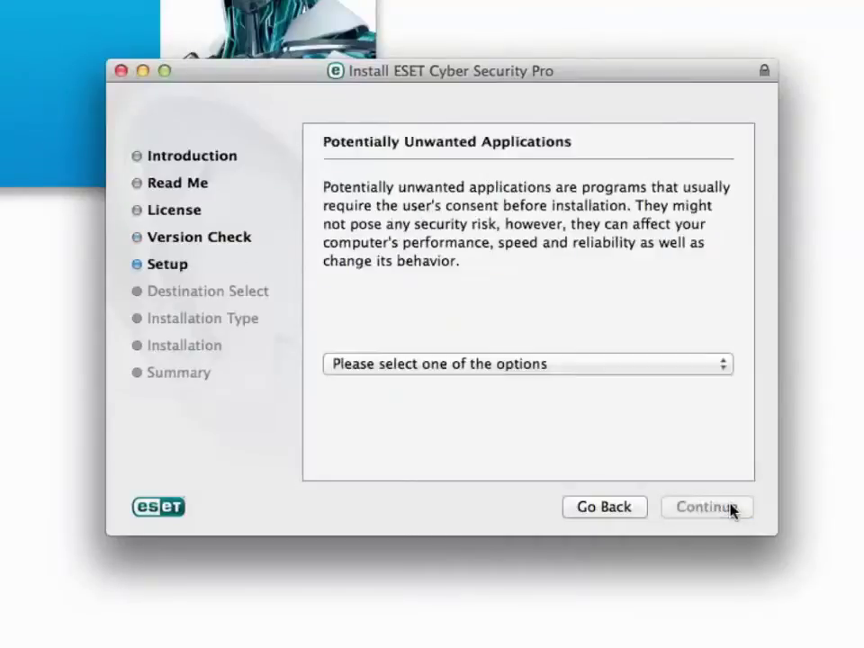
left_click(721, 364)
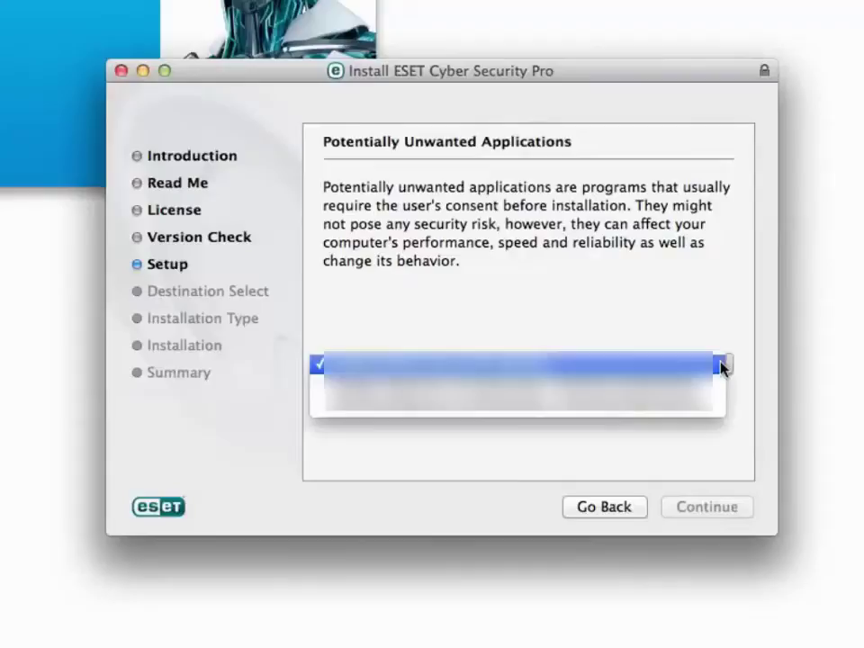
left_click(718, 385)
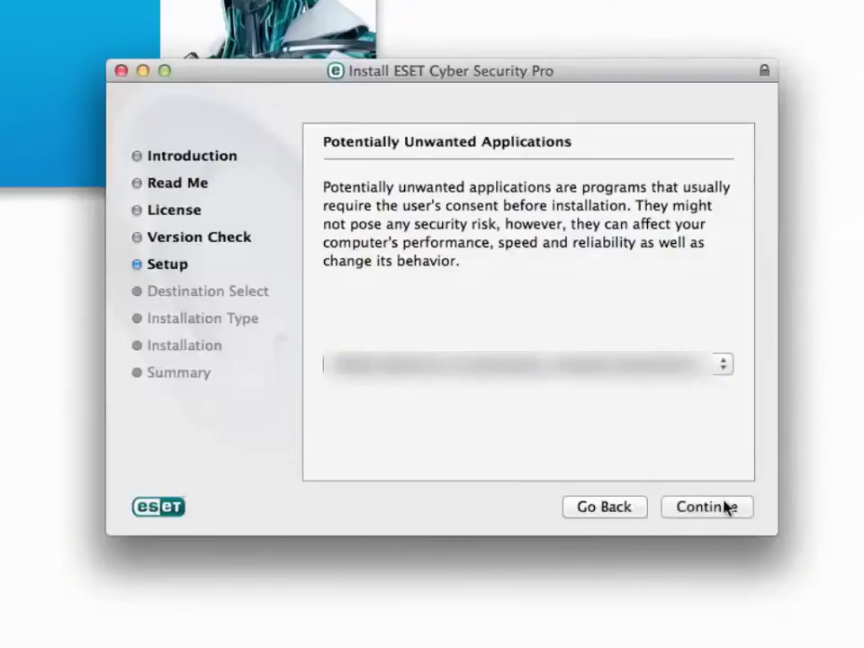
left_click(728, 509)
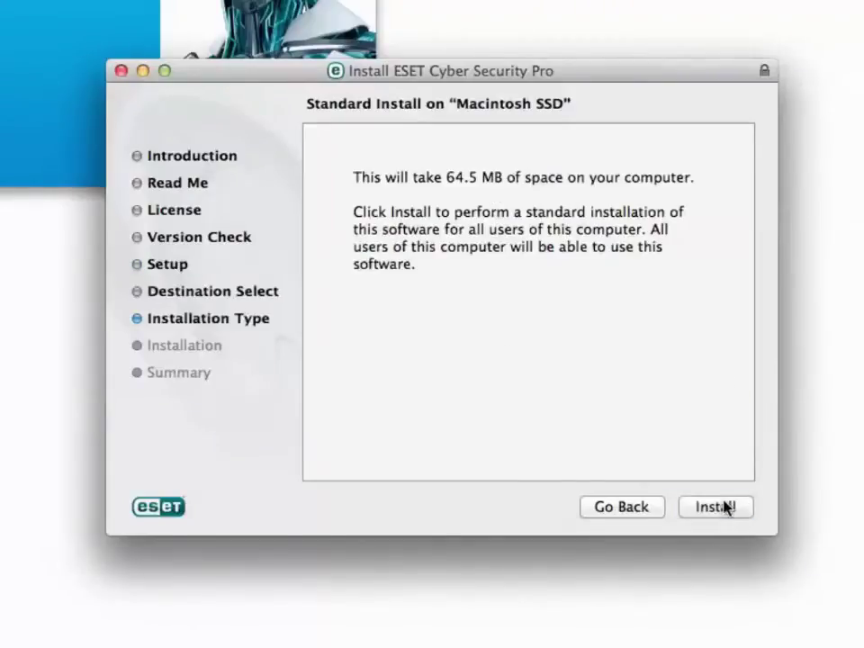
Run the standard installation, authorising it with the administrator password
left_click(726, 507)
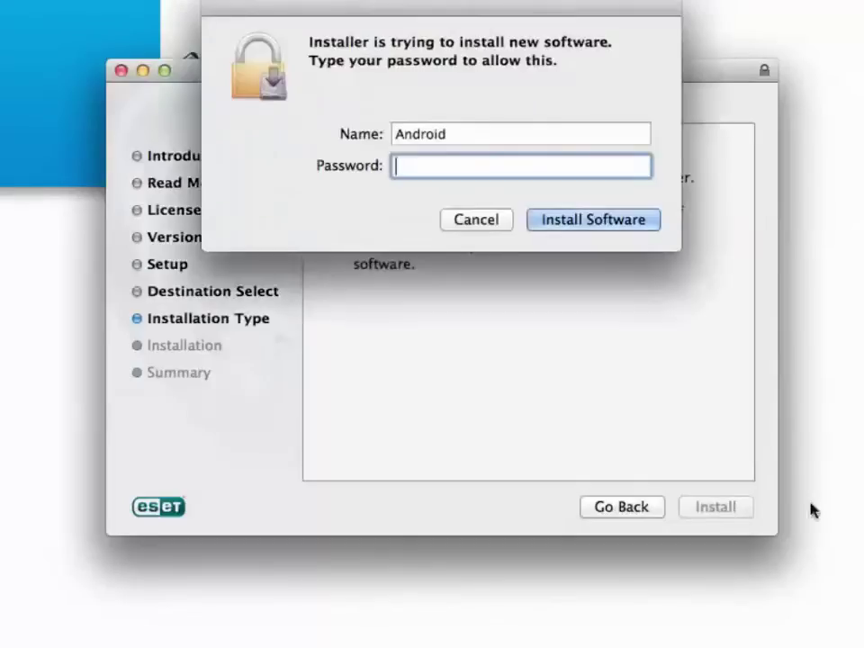
type("a")
key("Return")
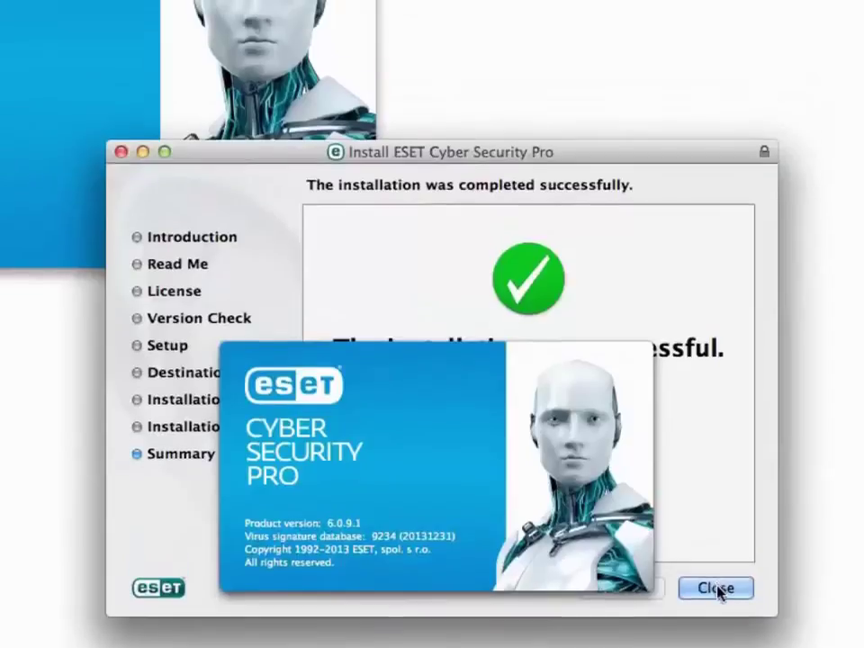
Close the installer, then set the new network's profile to Home and remember it
left_click(718, 603)
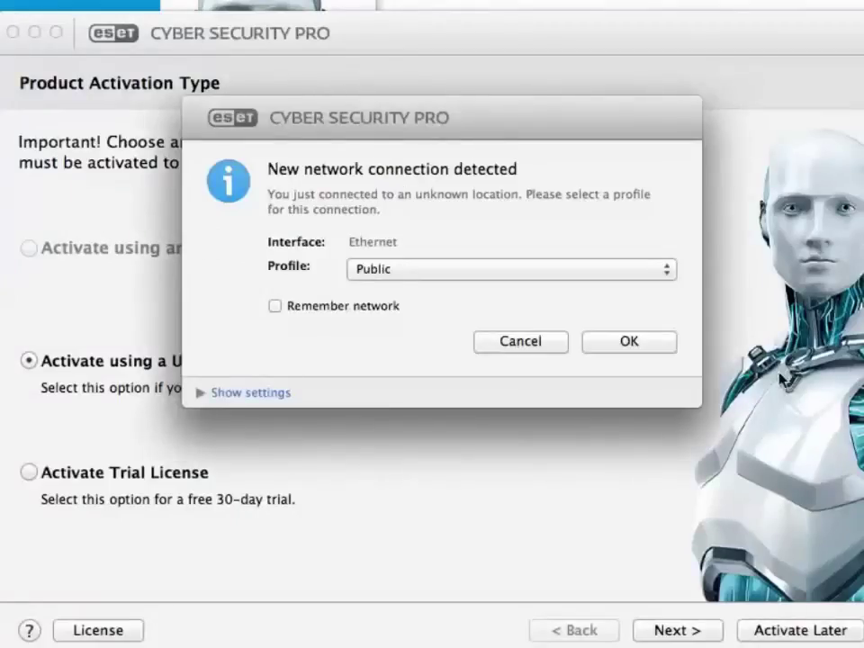
left_click(670, 276)
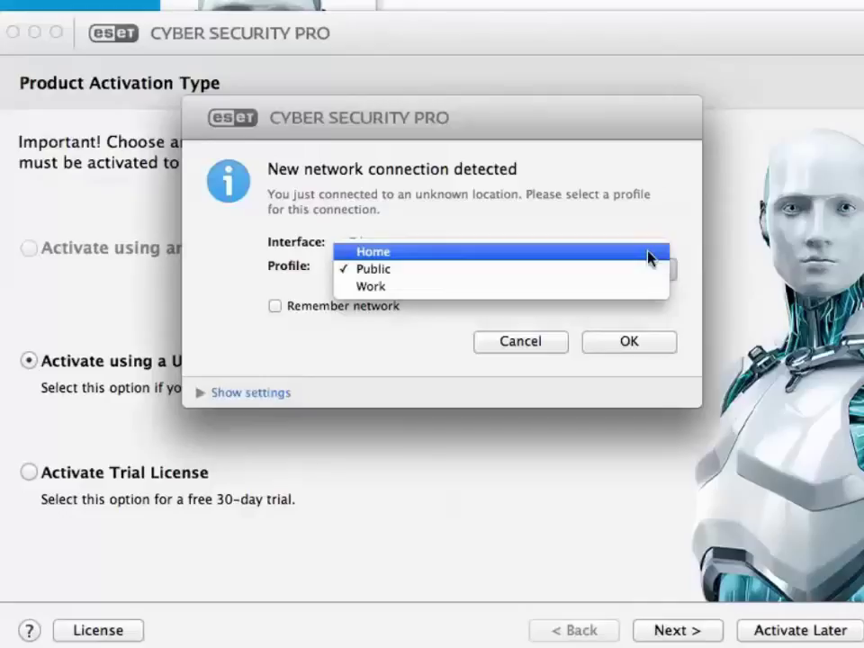
left_click(650, 260)
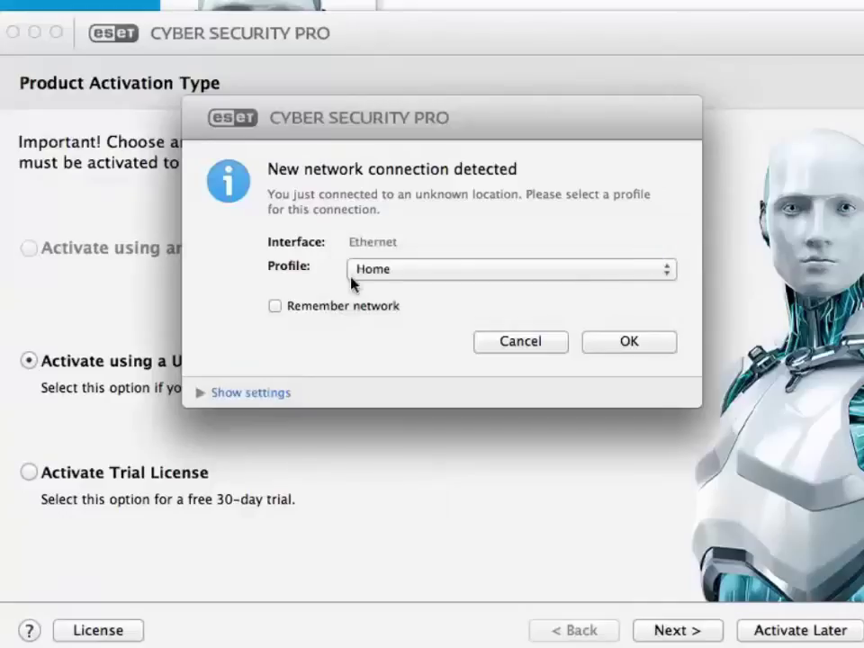
left_click(350, 307)
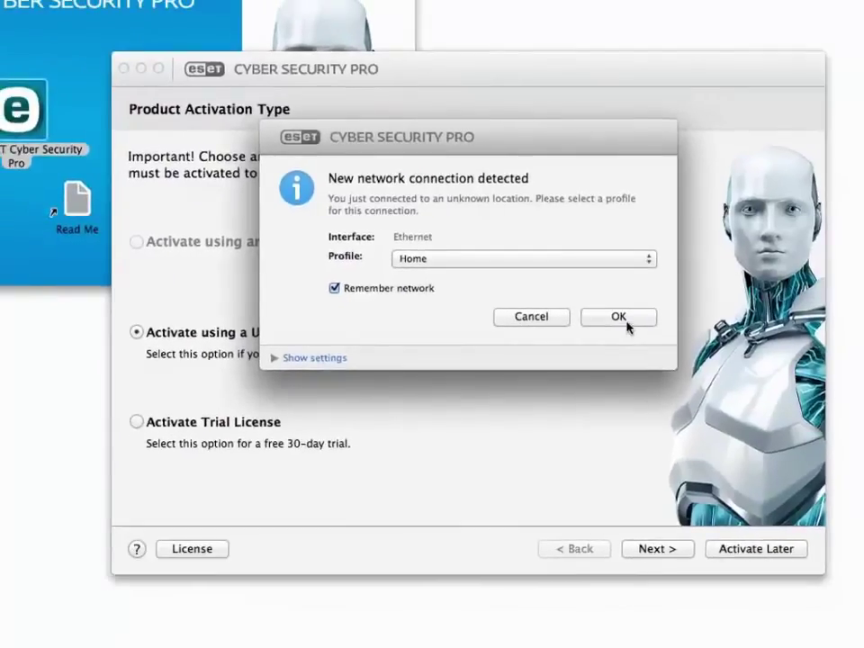
left_click(619, 319)
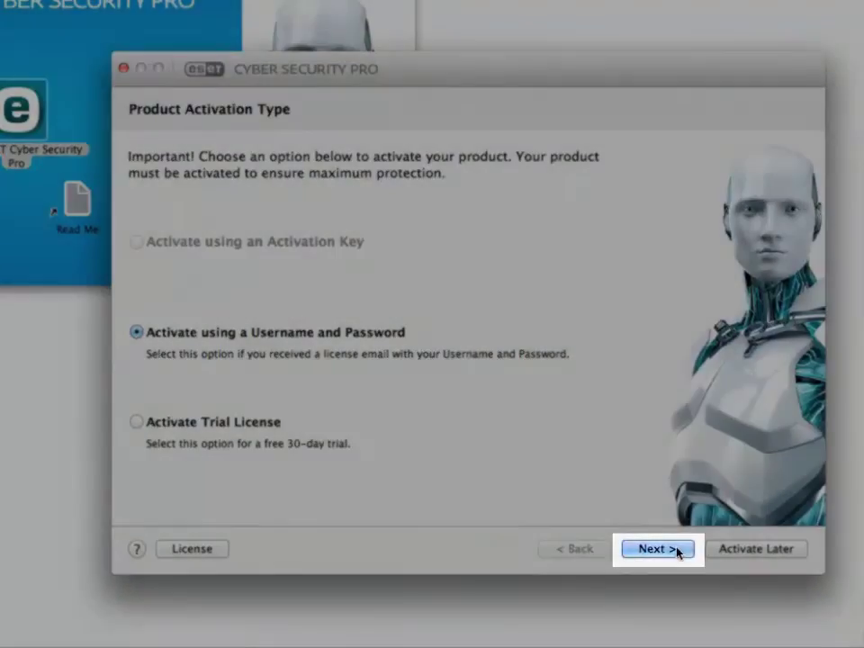
Continue with username-and-password activation and submit the entered credentials
left_click(677, 552)
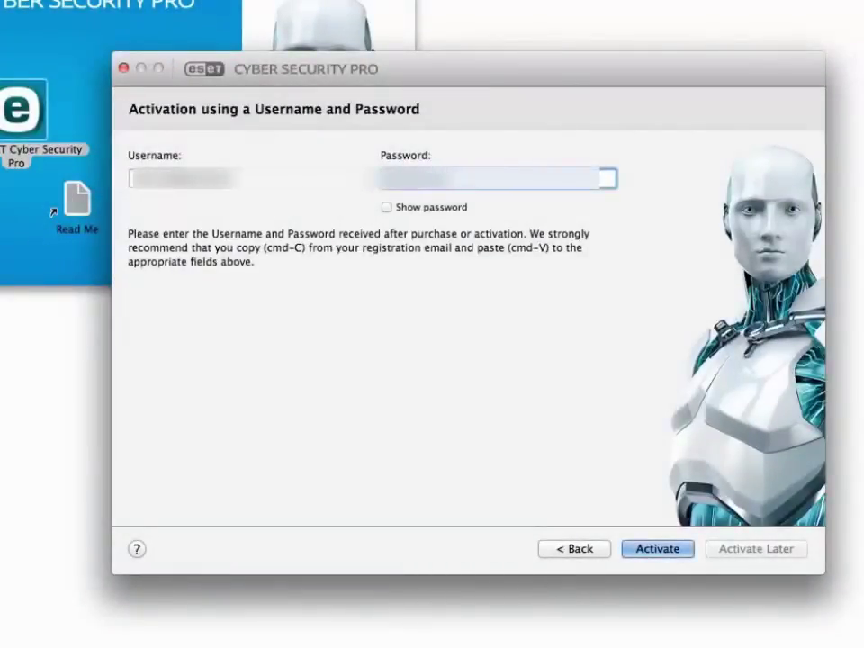
left_click(664, 551)
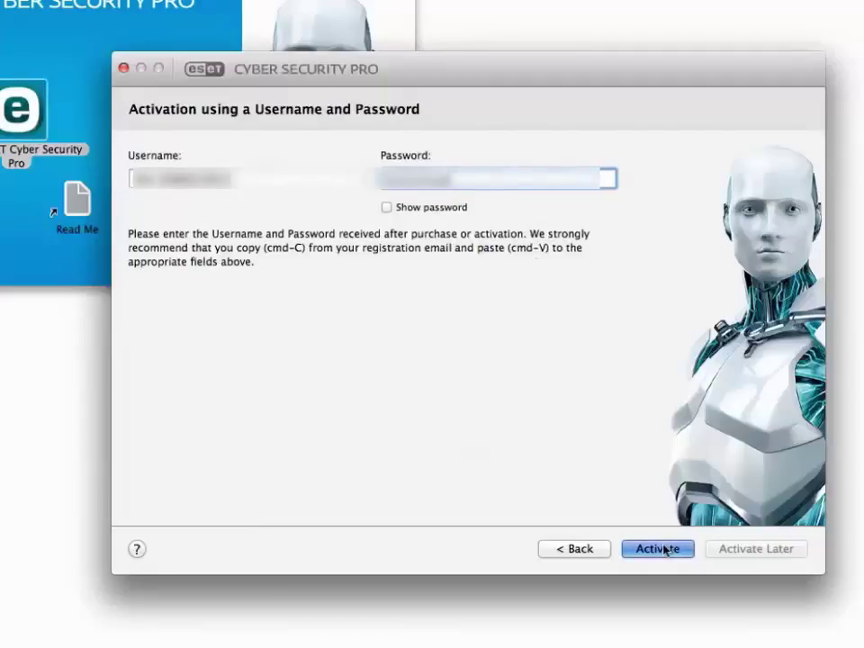